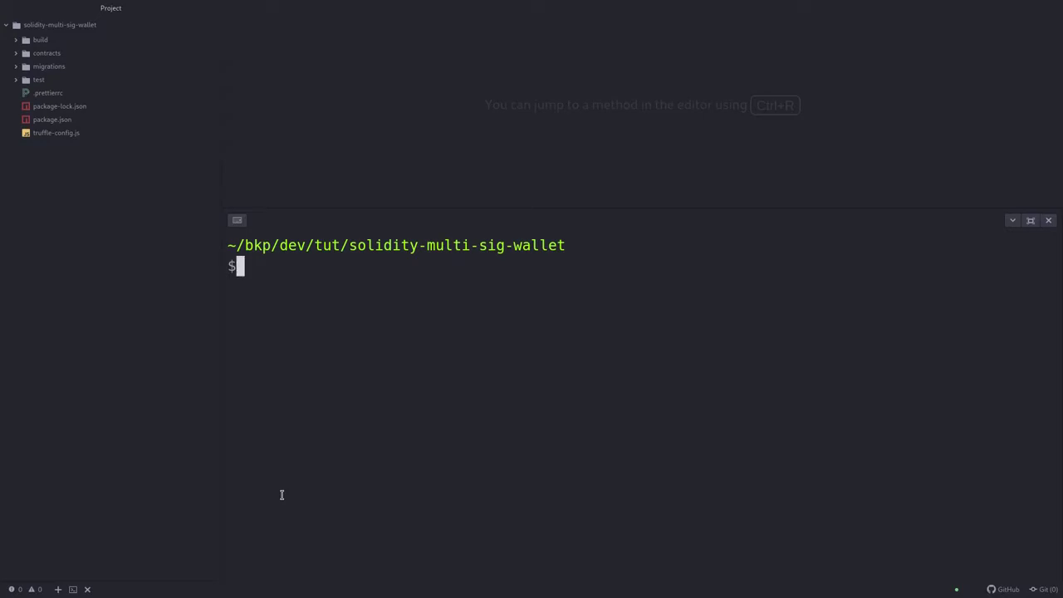
text(t)
text(ruffle devel)
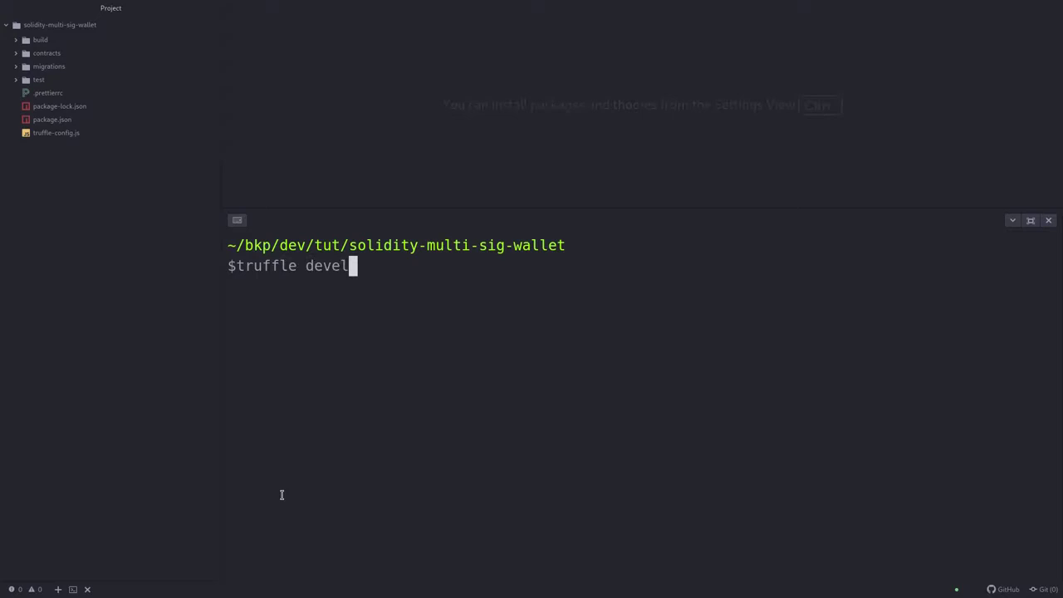
text(op)
key(Return)
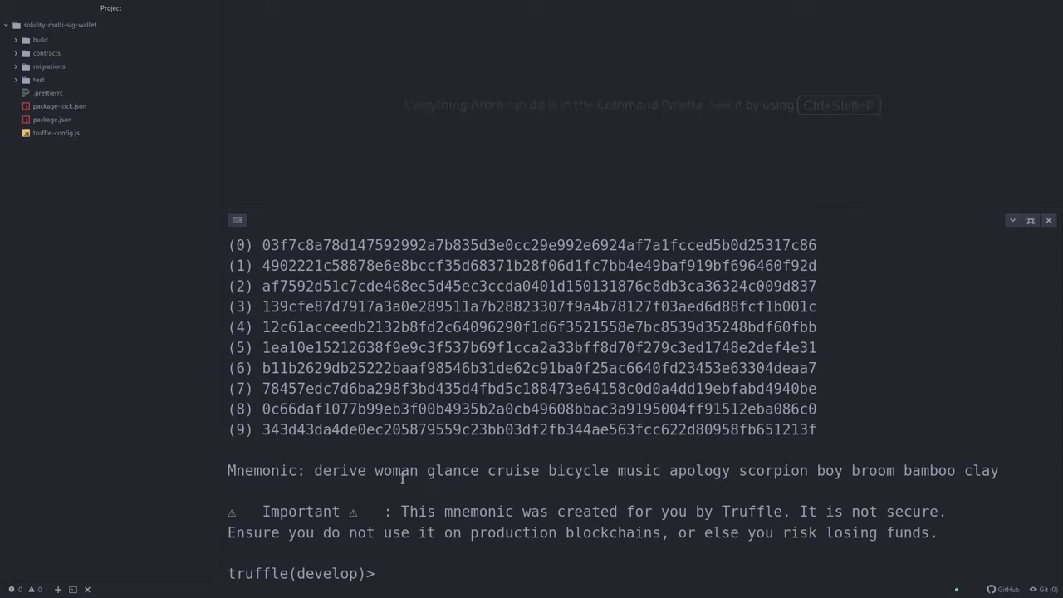
scroll(465, 470, up, 2)
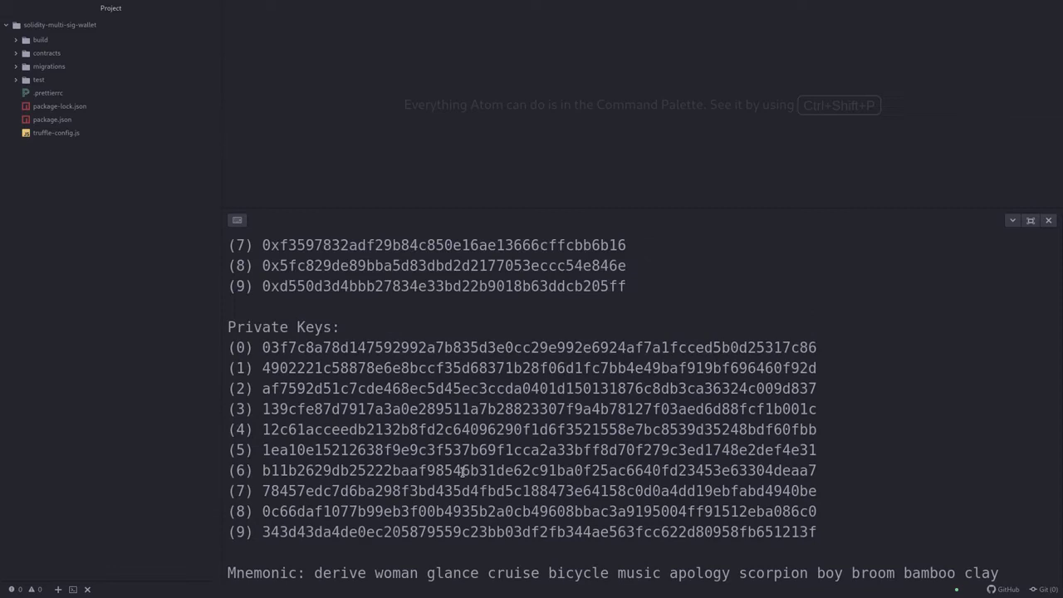
scroll(465, 471, up, 4)
scroll(463, 471, up, 1)
drag(652, 286, 463, 286)
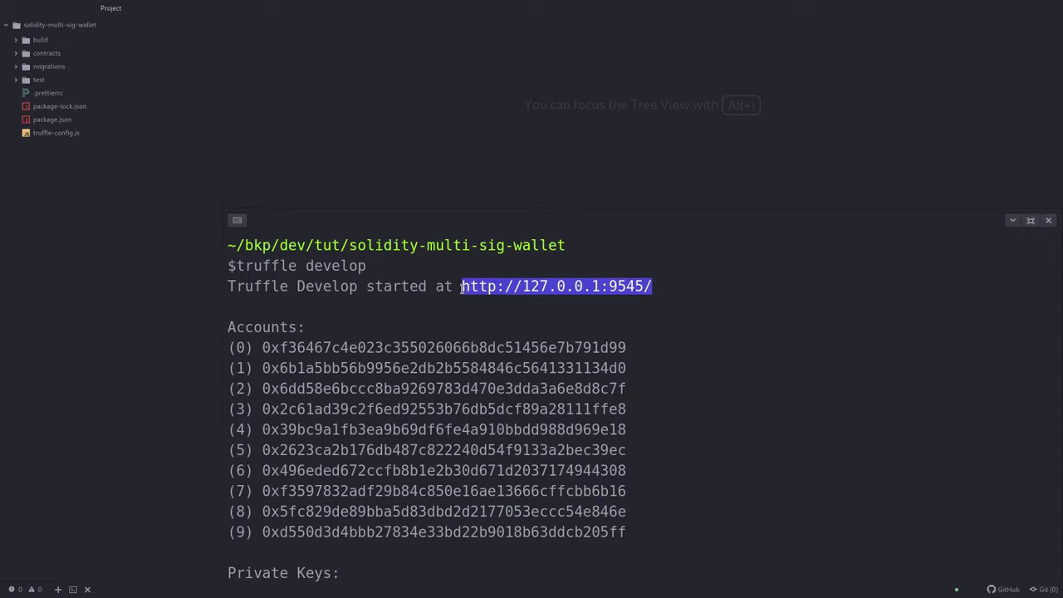
right_click(487, 286)
click(529, 299)
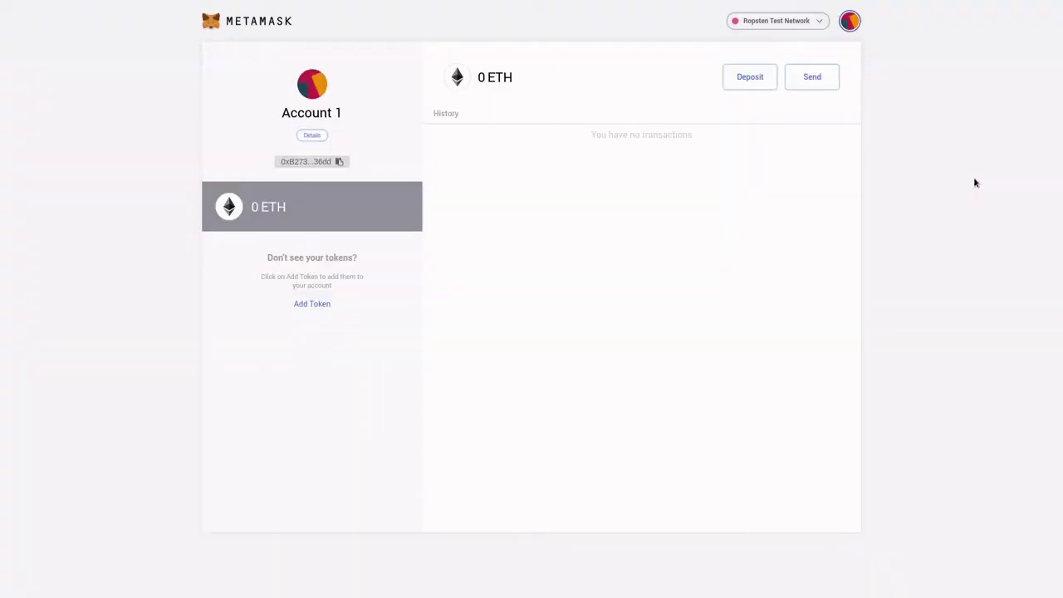
click(815, 23)
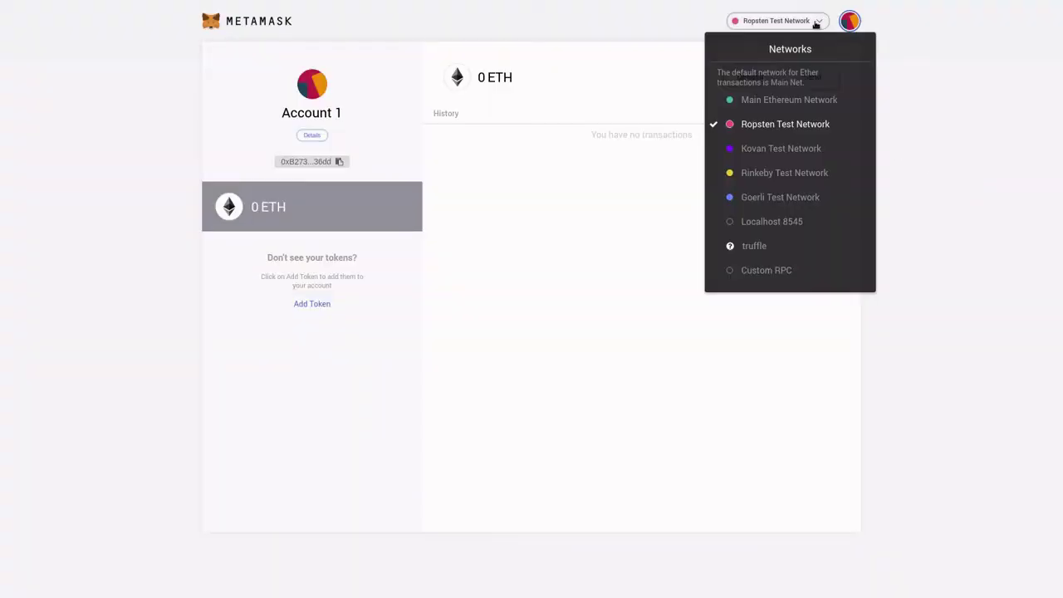
click(794, 279)
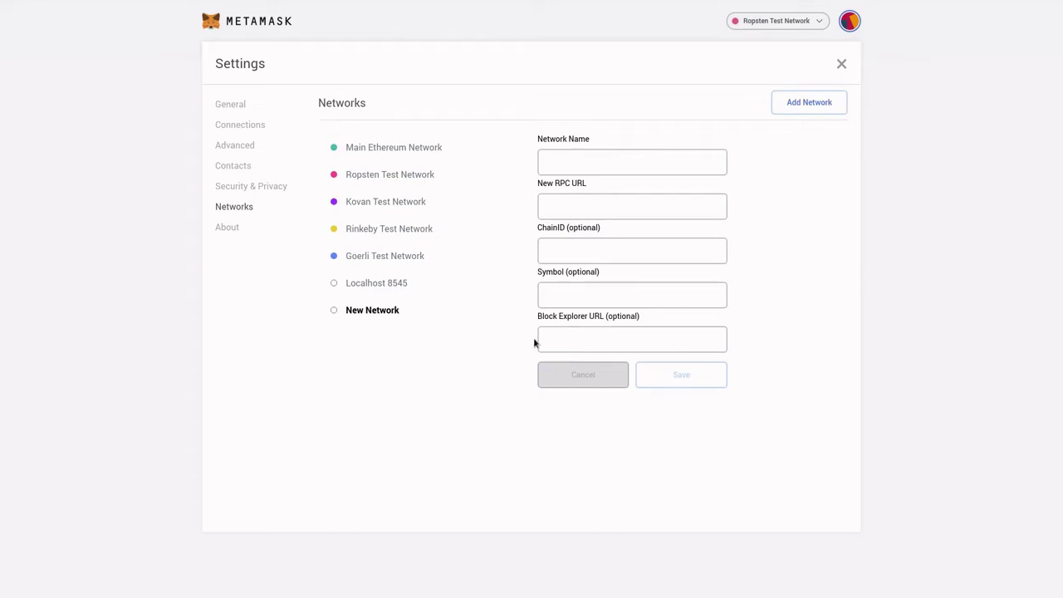
click(571, 166)
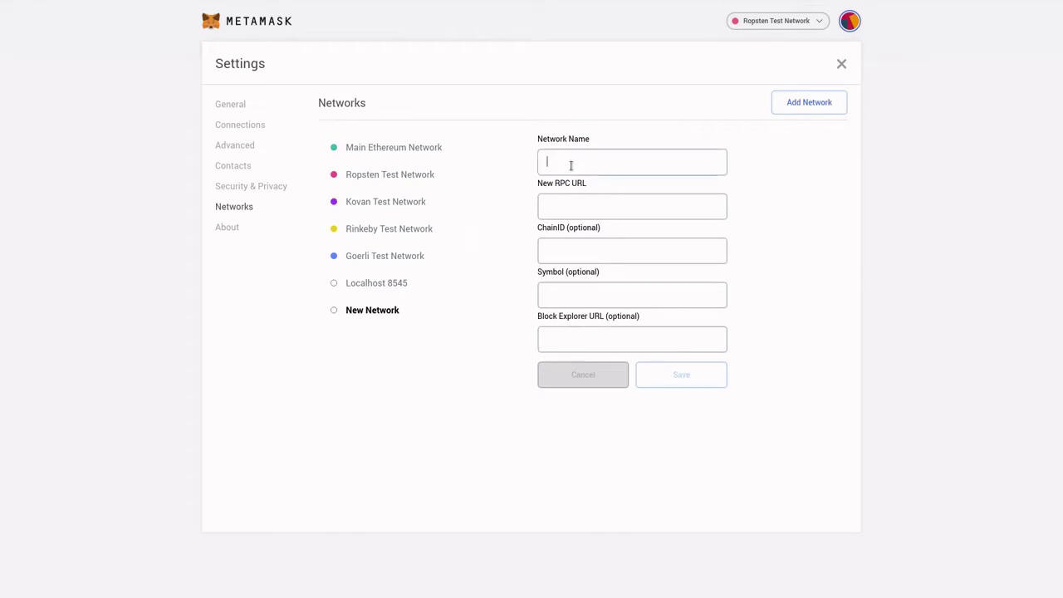
text(dev)
key(Tab)
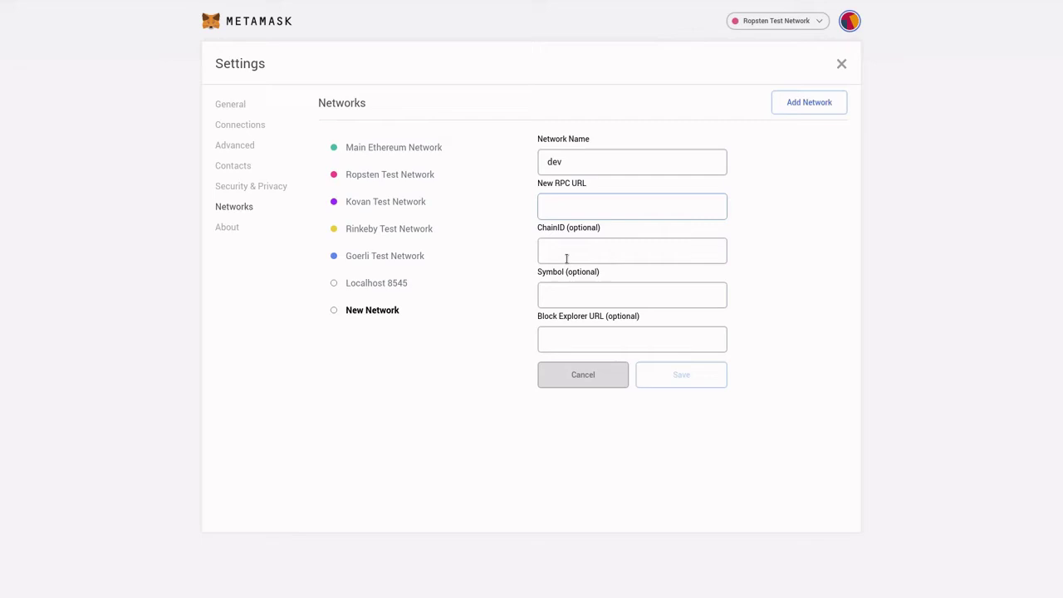
key(ctrl+v)
click(674, 382)
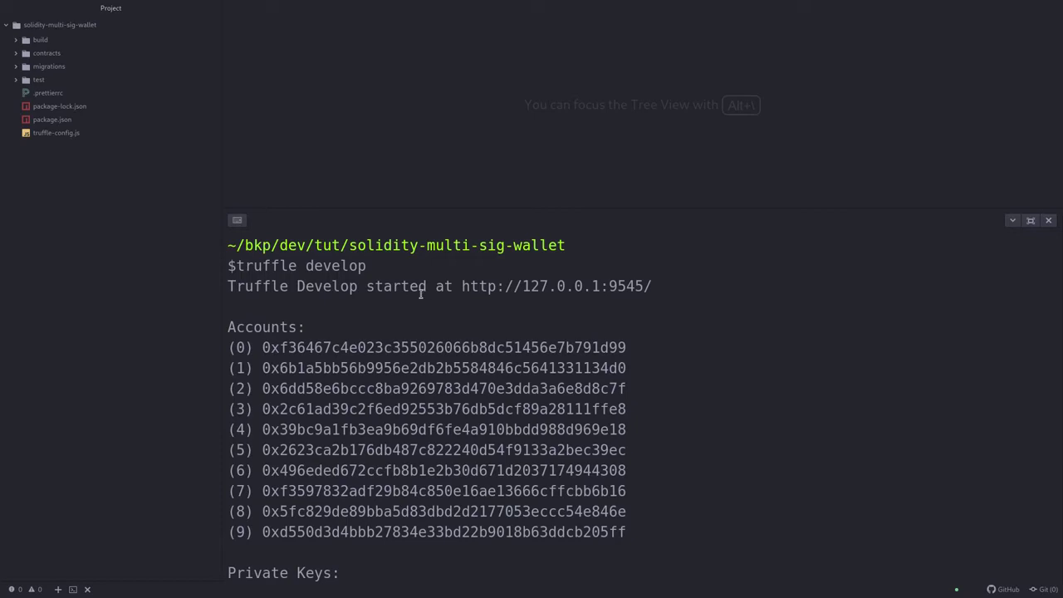
drag(400, 266, 236, 266)
double_click(648, 286)
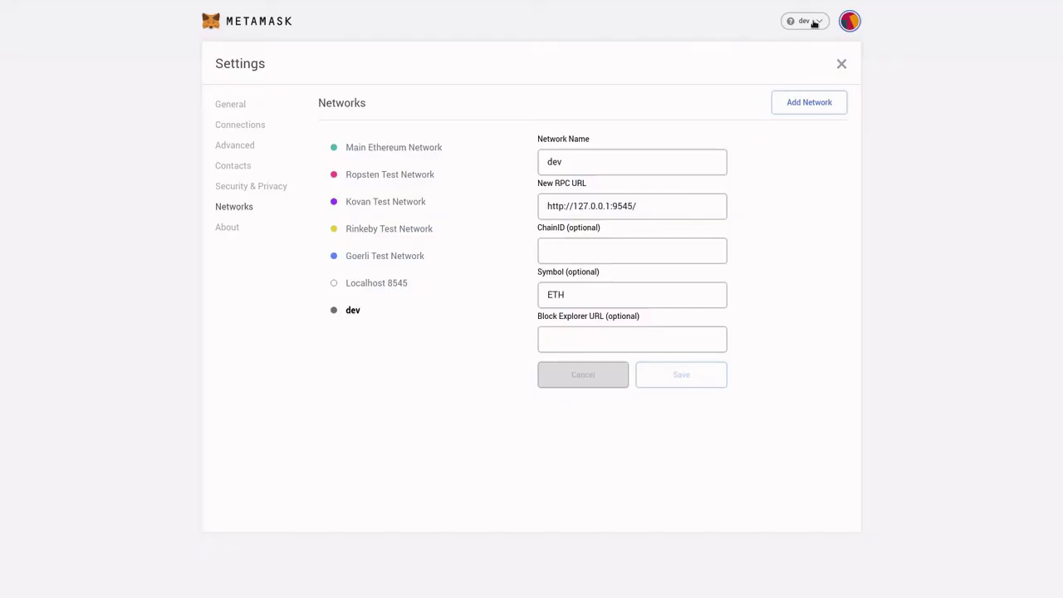
Check the dev network's saved RPC URL in MetaMask settings.
click(812, 22)
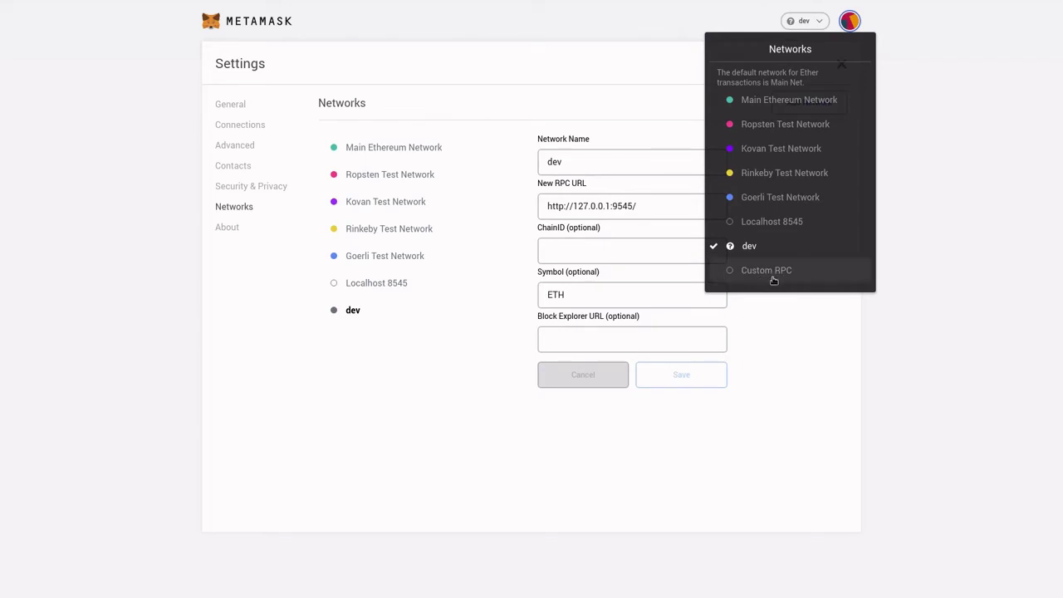
click(792, 331)
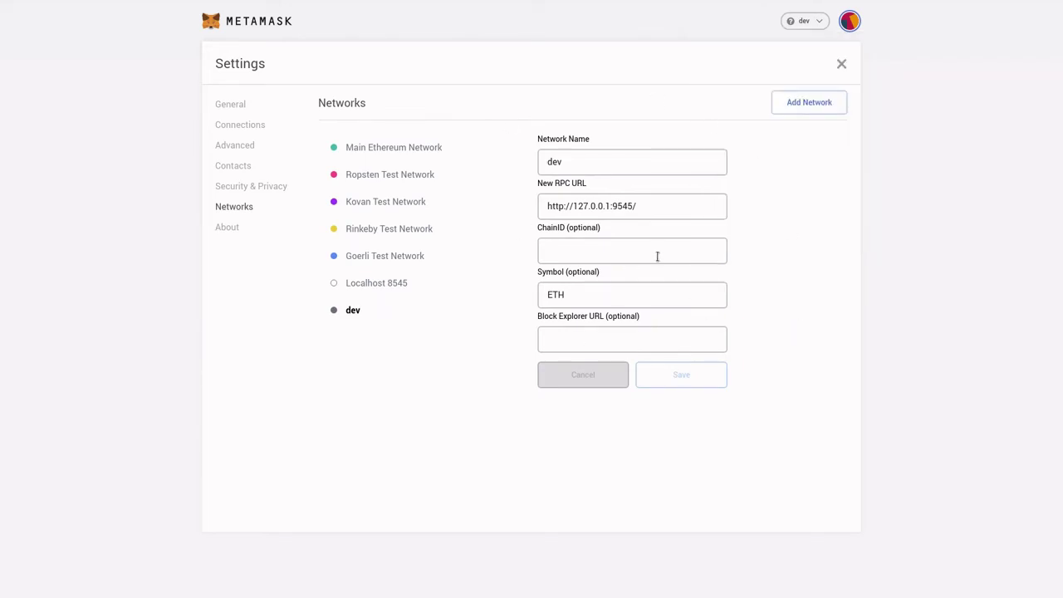
click(676, 205)
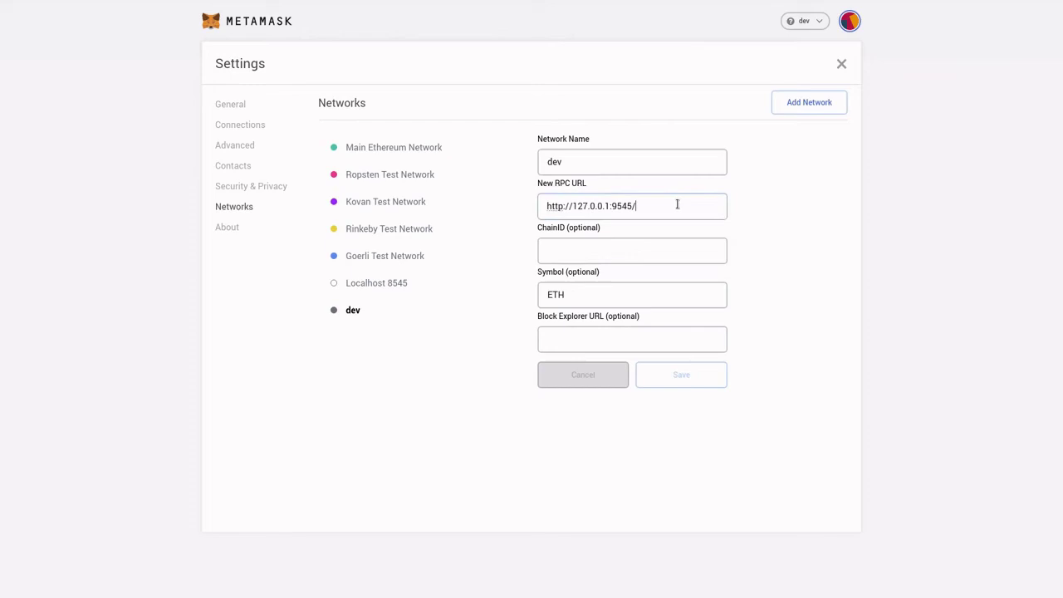
drag(633, 205, 498, 202)
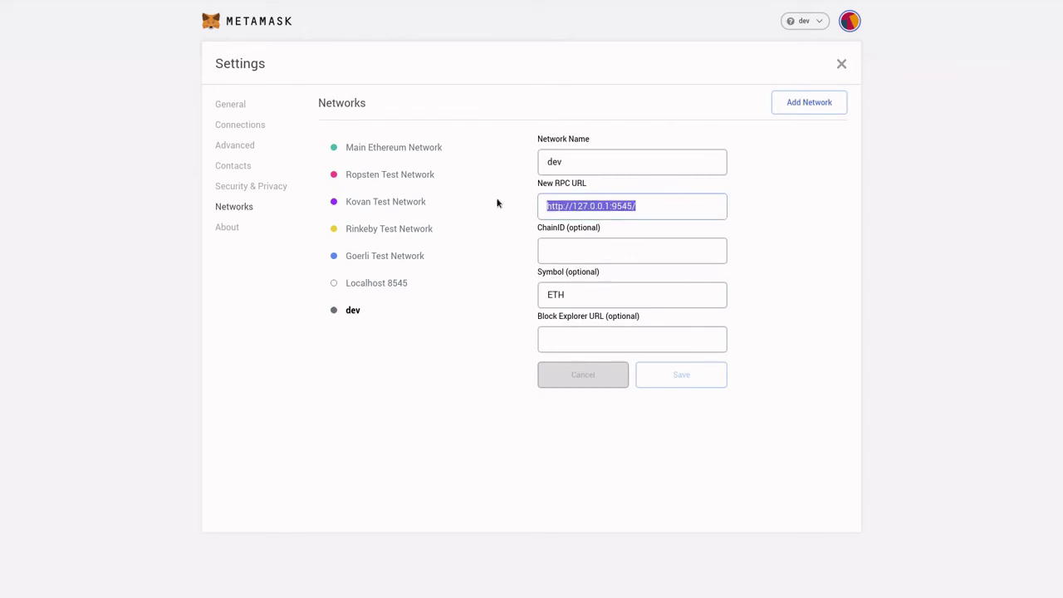
click(681, 376)
Switch MetaMask to Ropsten Test Network and back to dev.
click(804, 21)
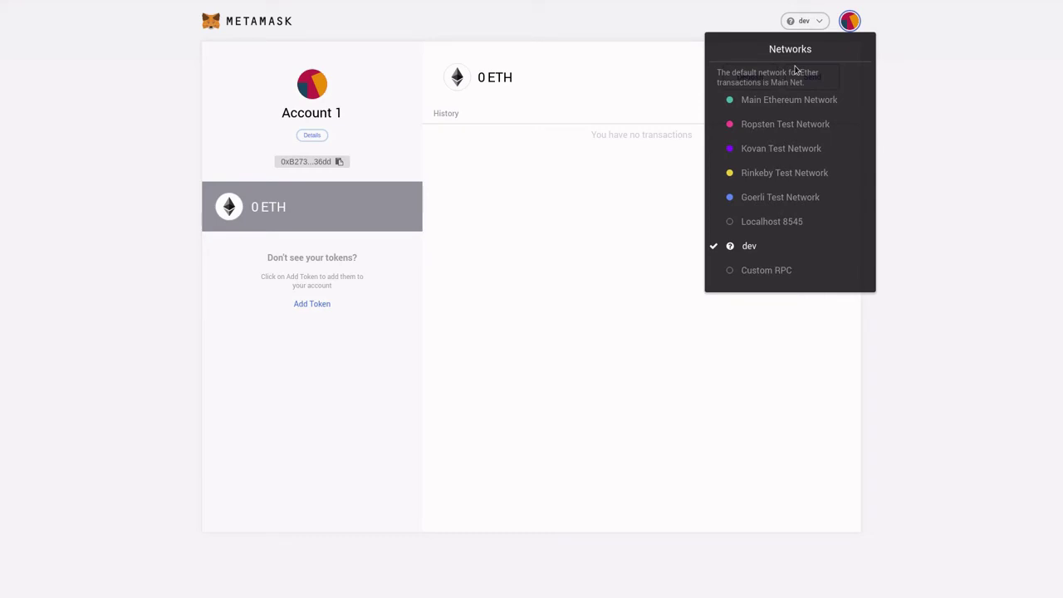
click(808, 128)
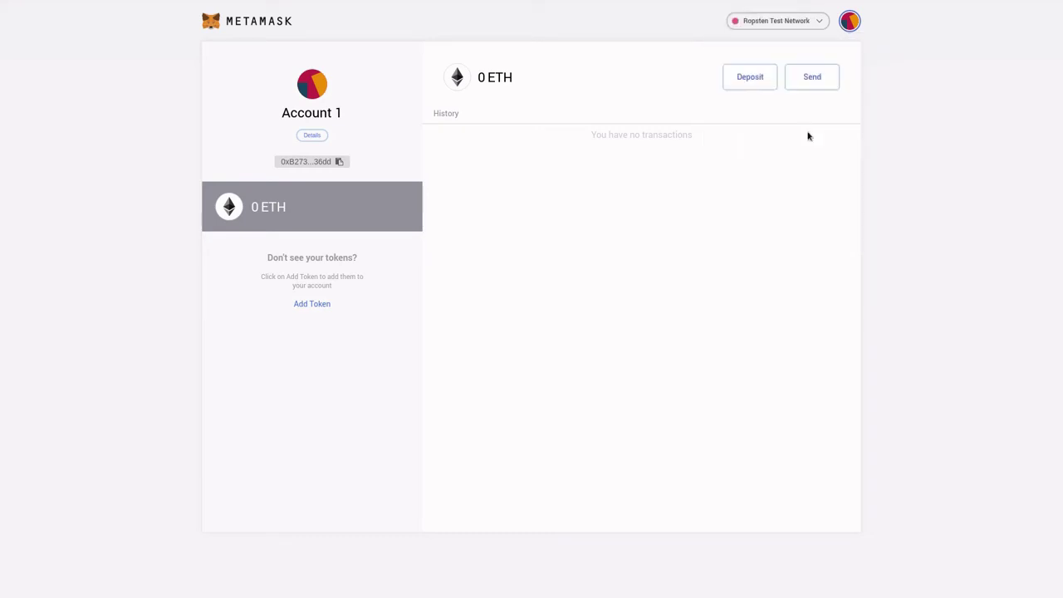
click(815, 19)
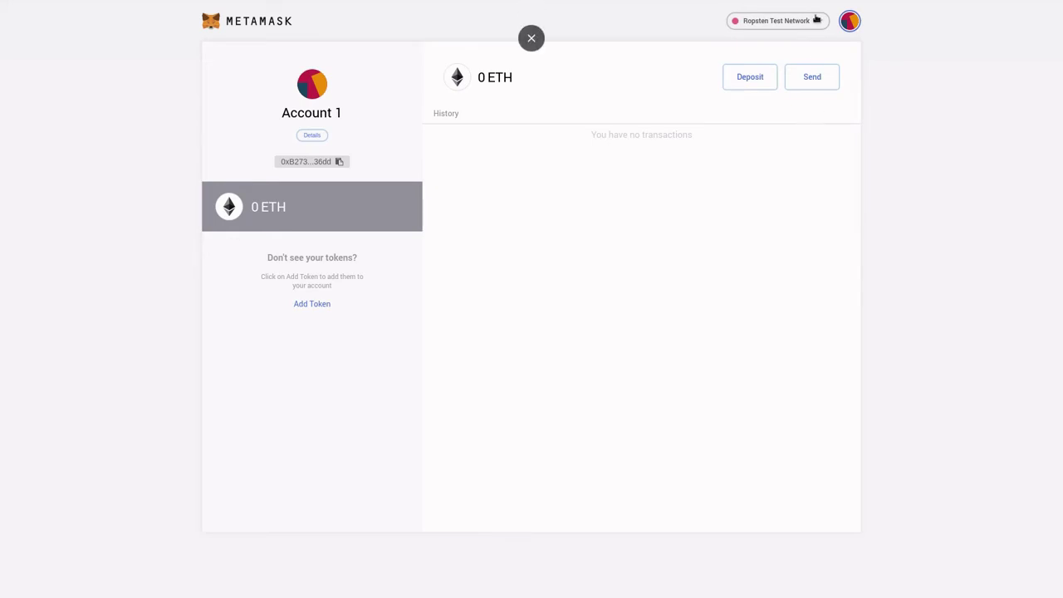
click(803, 245)
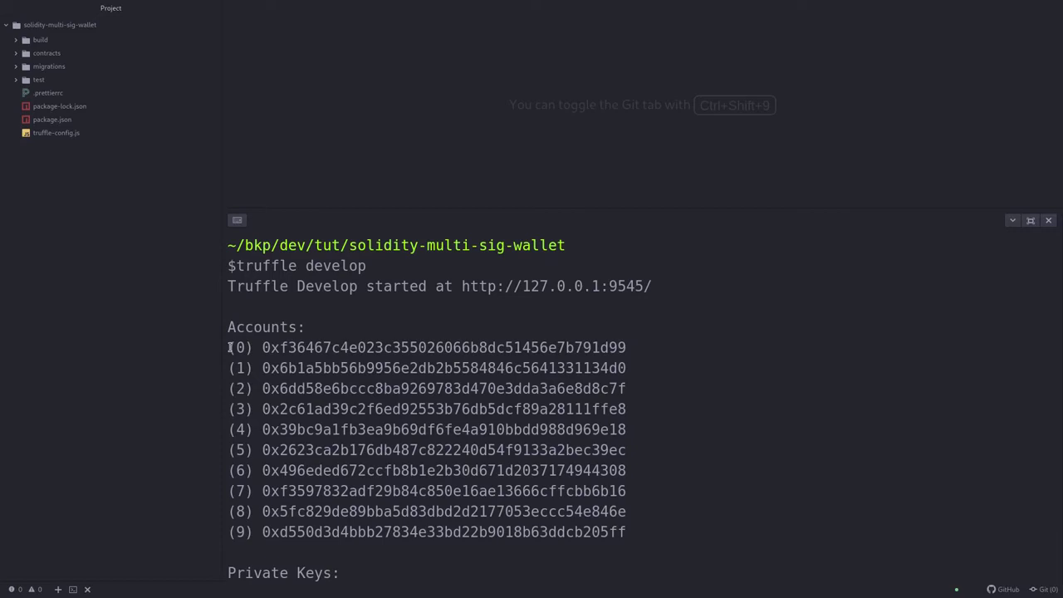
Copy private key (0) from Truffle Develop's Private Keys list in the terminal.
drag(229, 347, 641, 404)
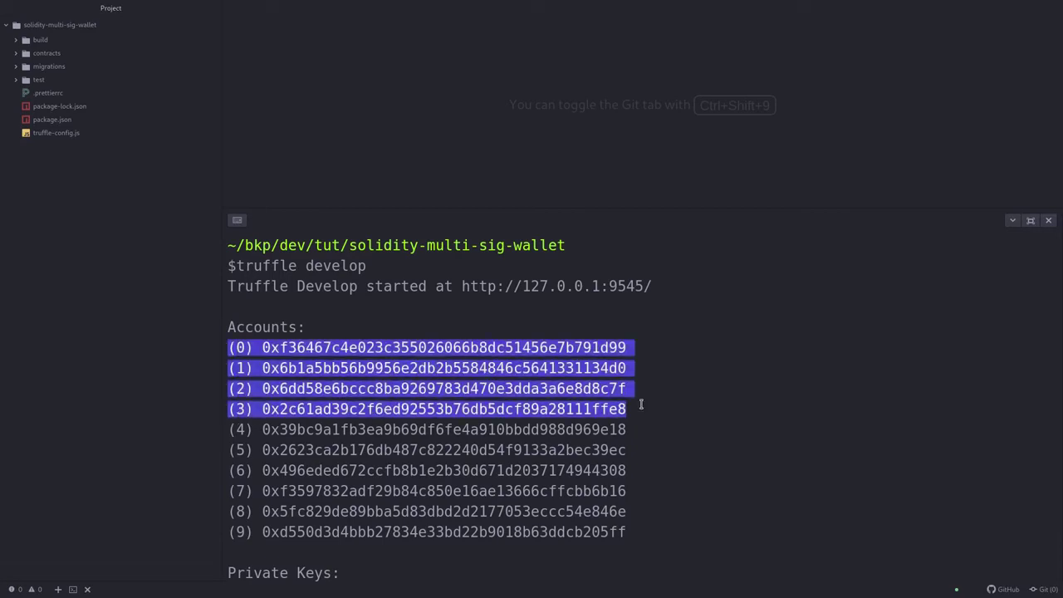
click(356, 201)
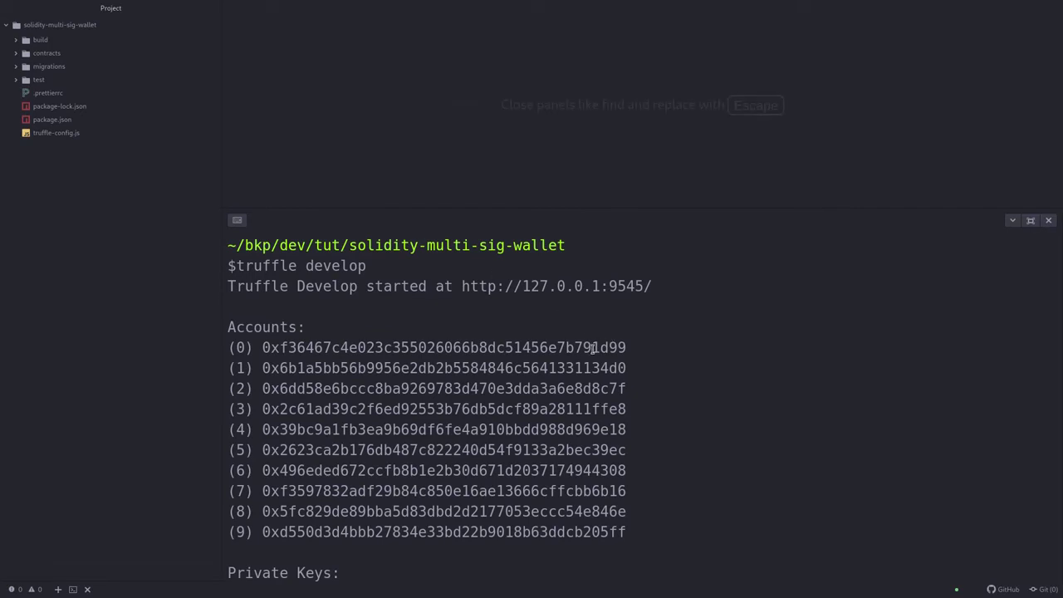
scroll(592, 350, down, 2)
scroll(564, 355, down, 5)
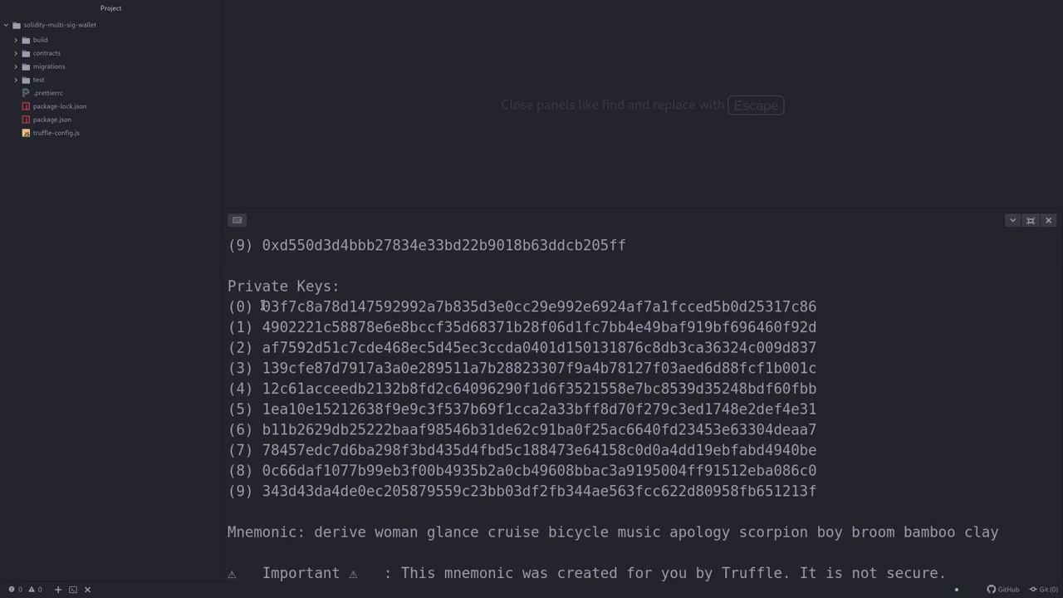
mouse_move(263, 306)
mouse_down()
mouse_move(812, 327)
mouse_move(870, 347)
mouse_move(514, 306)
mouse_move(823, 308)
mouse_up()
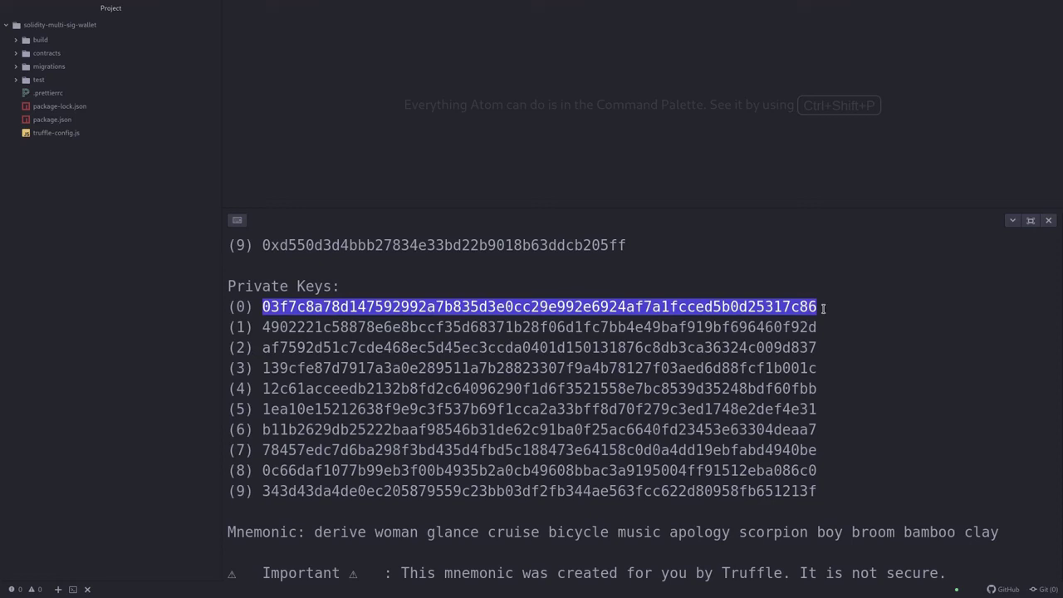
mouse_move(262, 327)
mouse_down()
mouse_move(637, 347)
mouse_move(837, 336)
mouse_up()
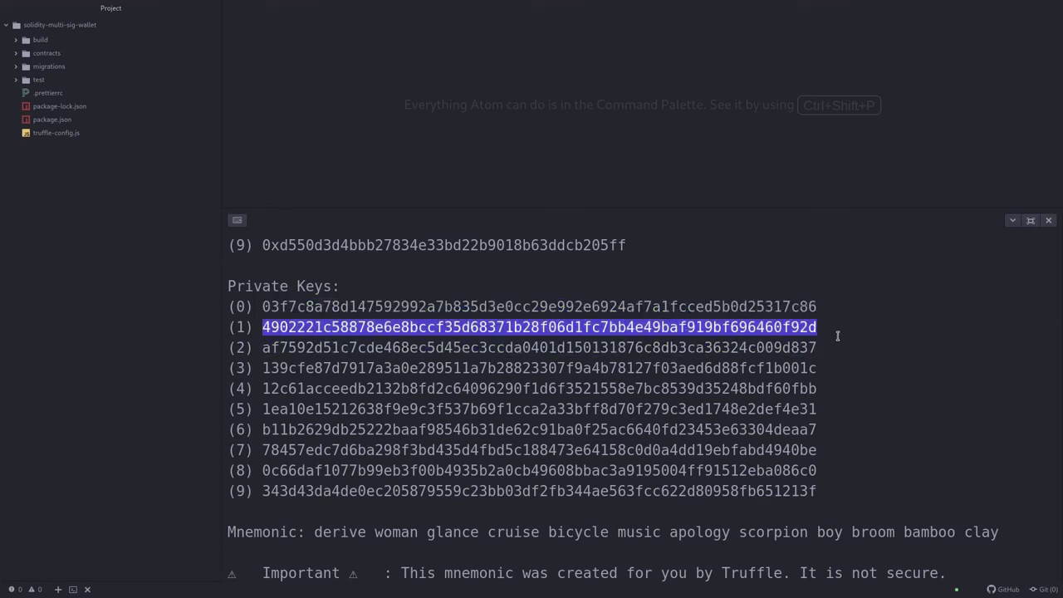
mouse_move(264, 347)
mouse_down()
mouse_move(564, 359)
mouse_move(837, 353)
mouse_up()
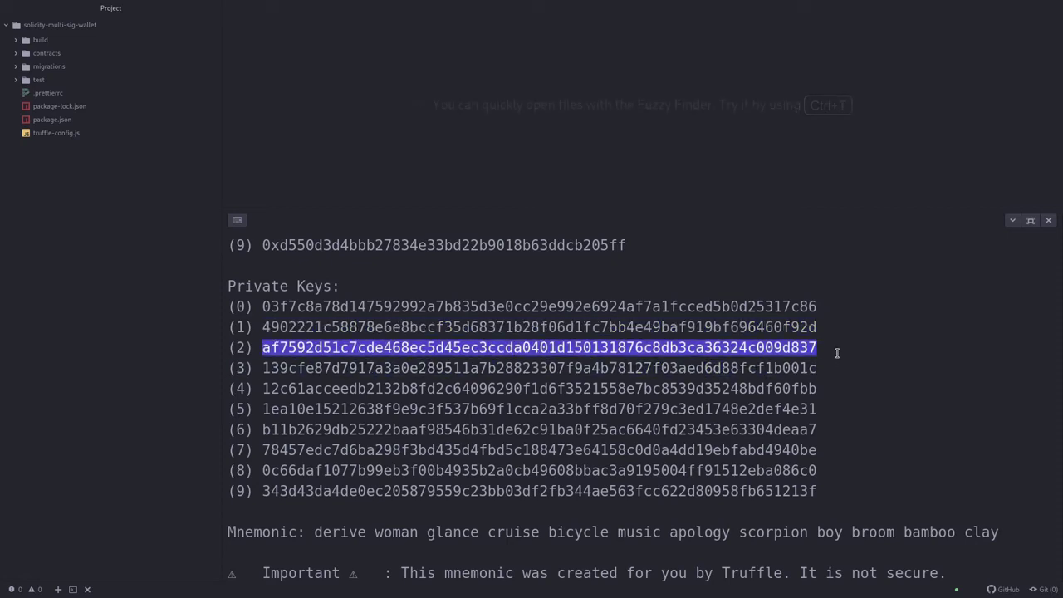
drag(264, 306, 820, 307)
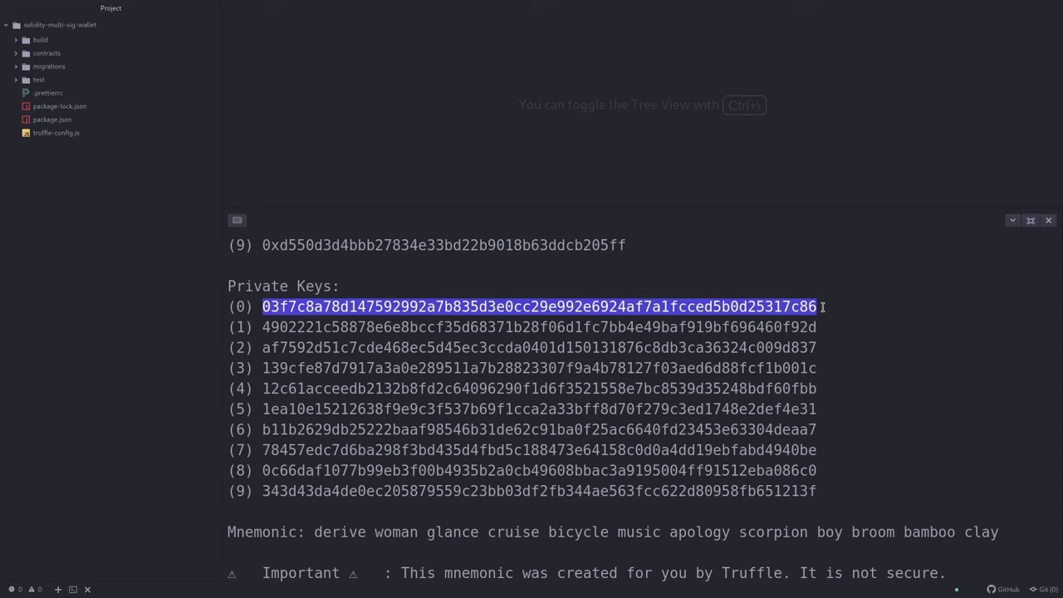
right_click(718, 309)
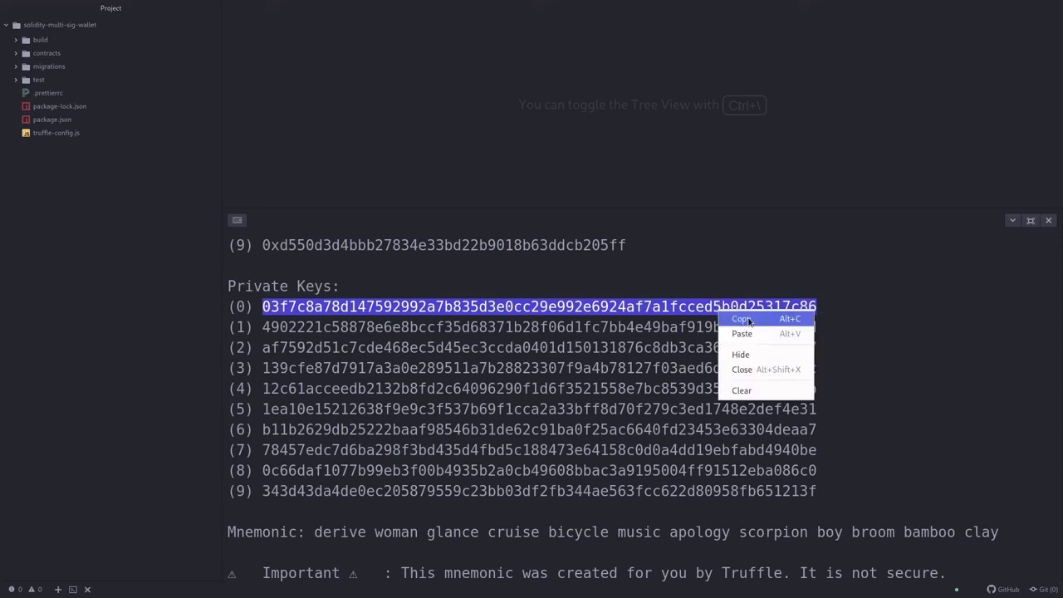
click(742, 319)
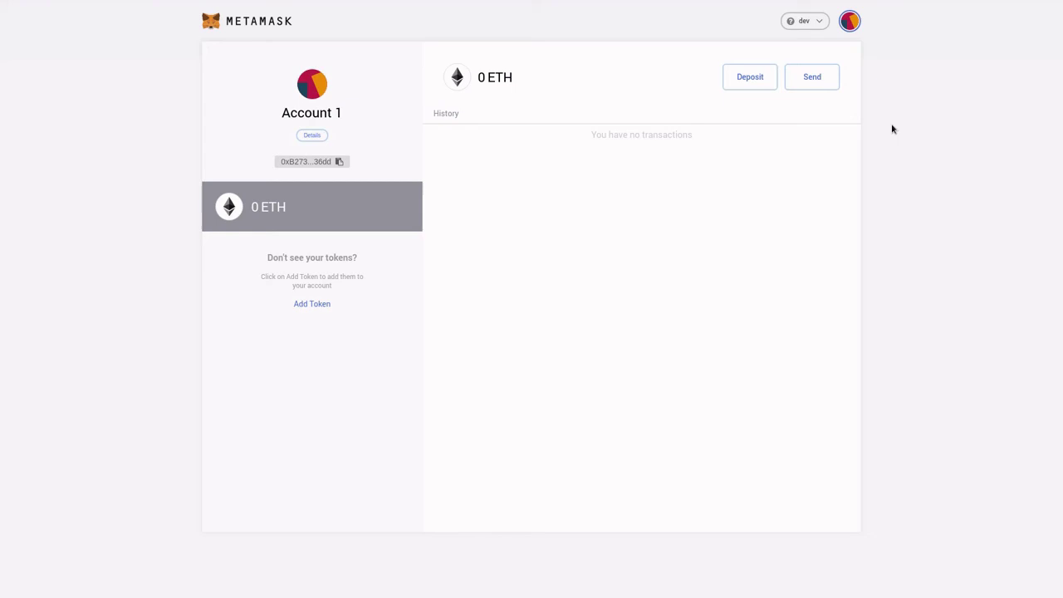
Import the pasted private key (0) into MetaMask as Account 4 with 100 ETH.
click(849, 25)
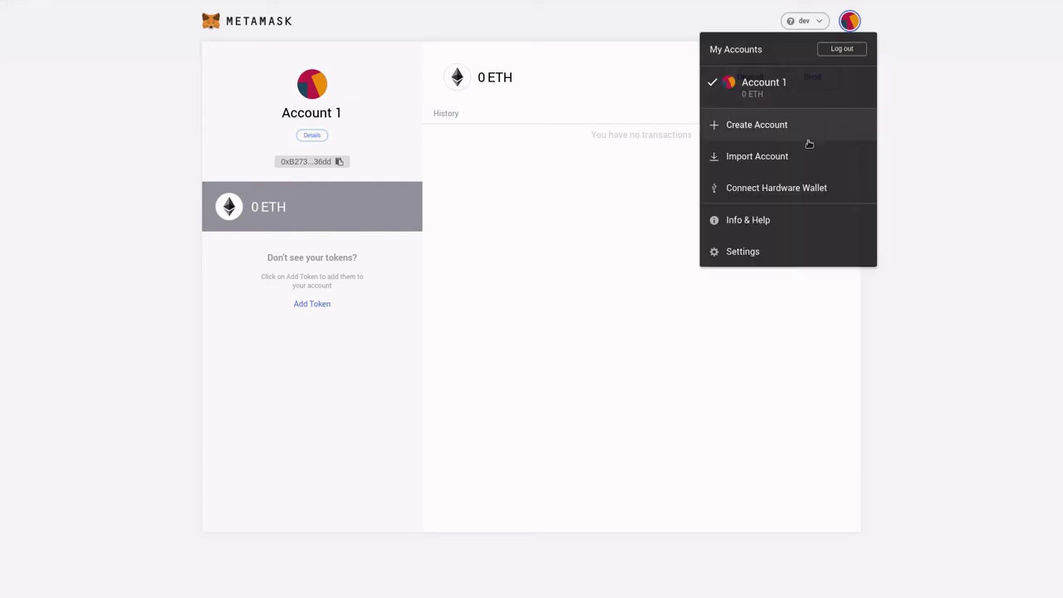
click(808, 157)
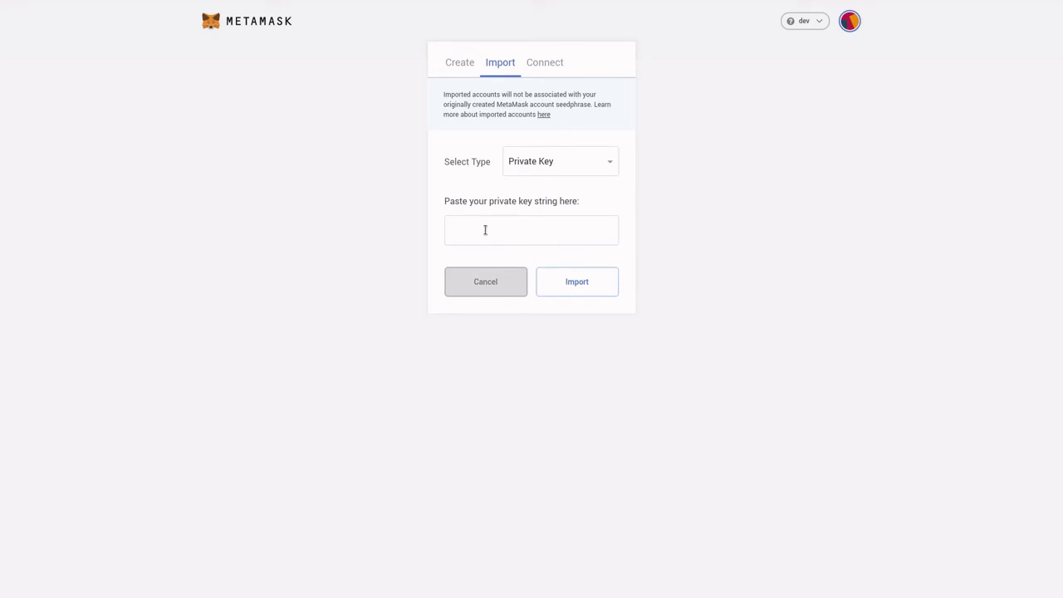
key(ctrl+v)
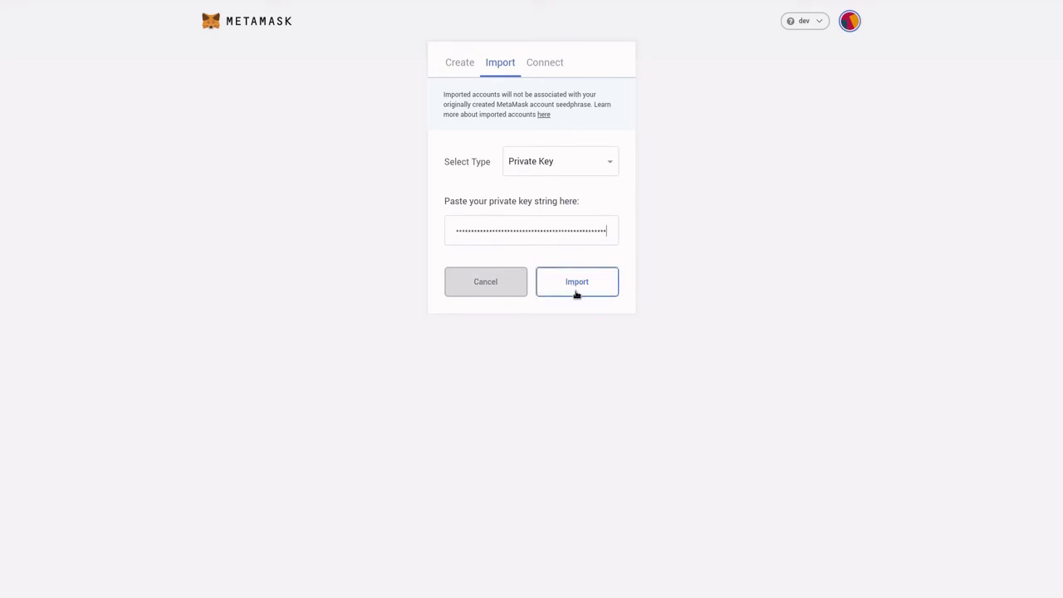
click(576, 293)
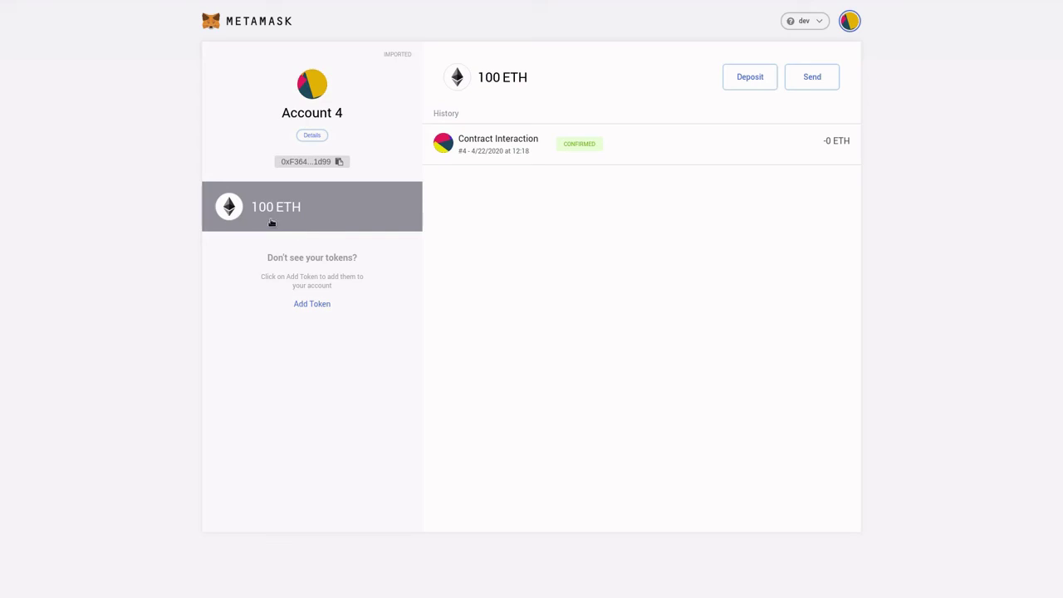
Switch MetaMask's network to Ropsten Test Network.
click(819, 21)
click(786, 126)
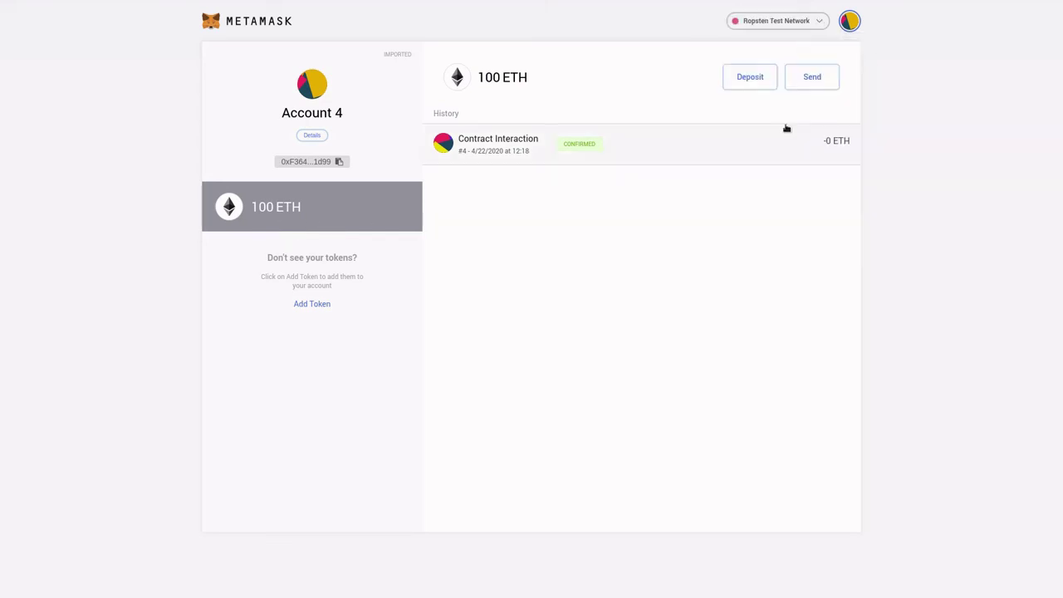